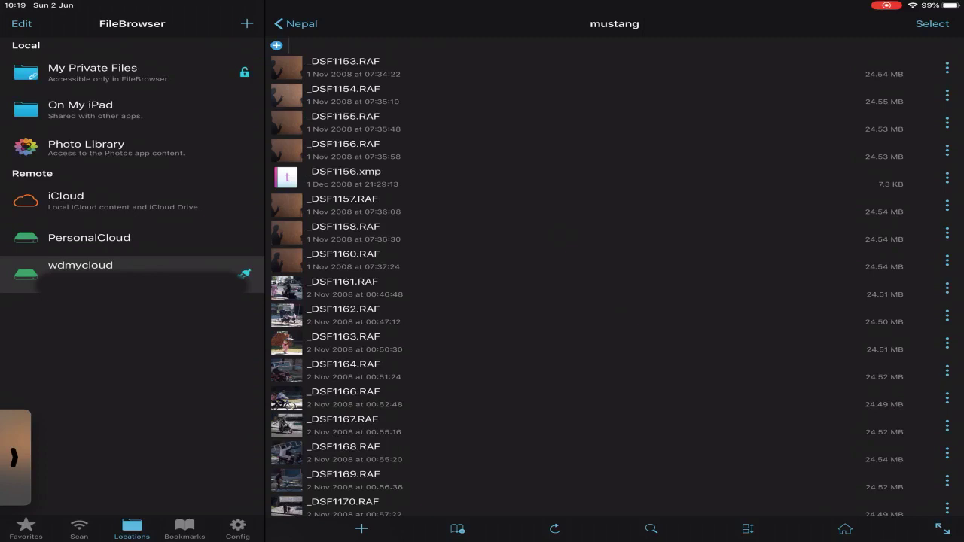
scroll(610, 285, "down", 5)
scroll(610, 285, "down", 5)
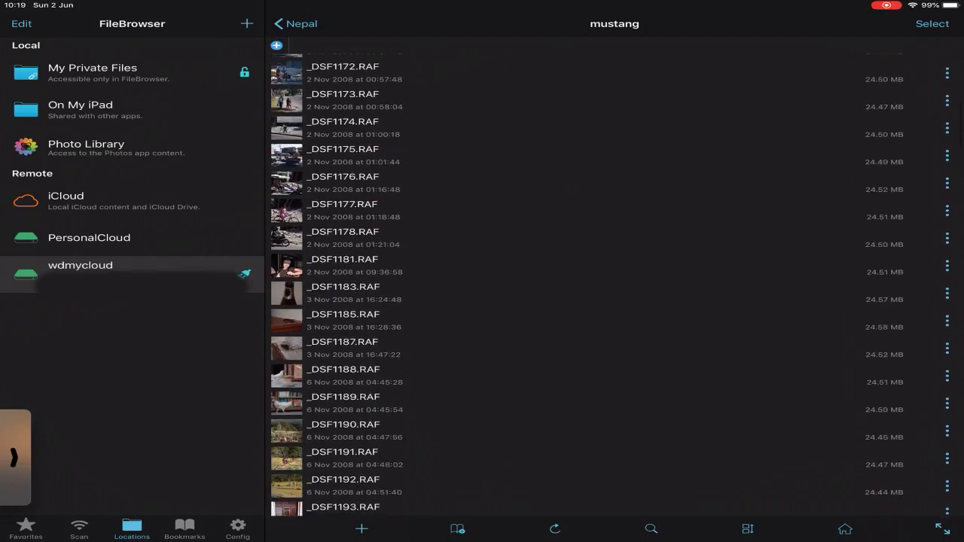
scroll(610, 286, "down", 10)
scroll(610, 285, "down", 5)
scroll(610, 285, "down", 5)
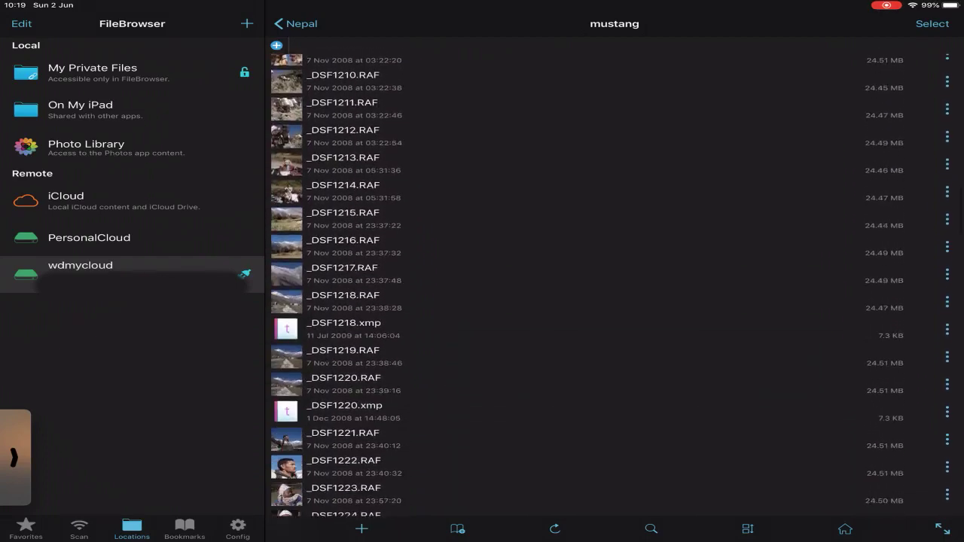
scroll(610, 285, "down", 5)
scroll(610, 286, "down", 3)
scroll(610, 285, "down", 5)
scroll(610, 286, "down", 4)
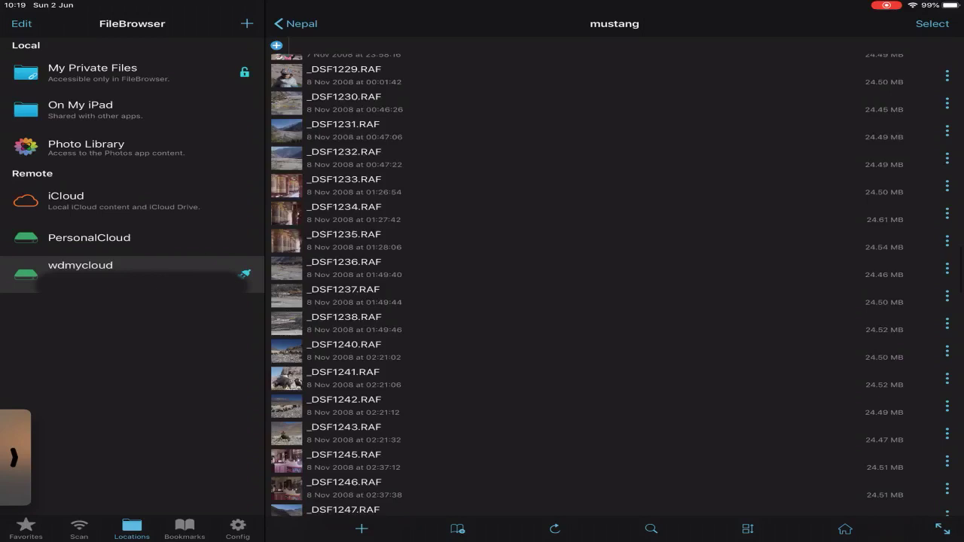
scroll(610, 286, "down", 4)
scroll(610, 286, "down", 2)
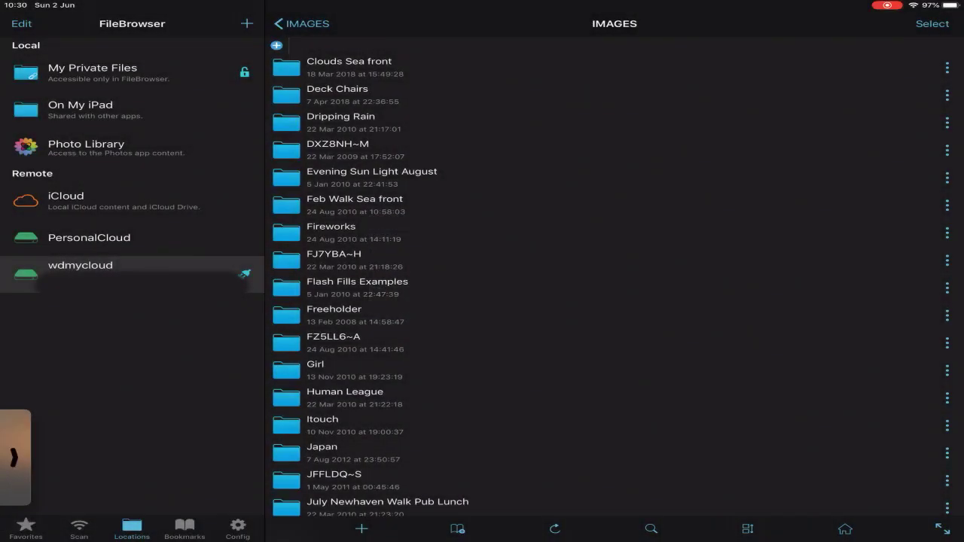
left_click(331, 232)
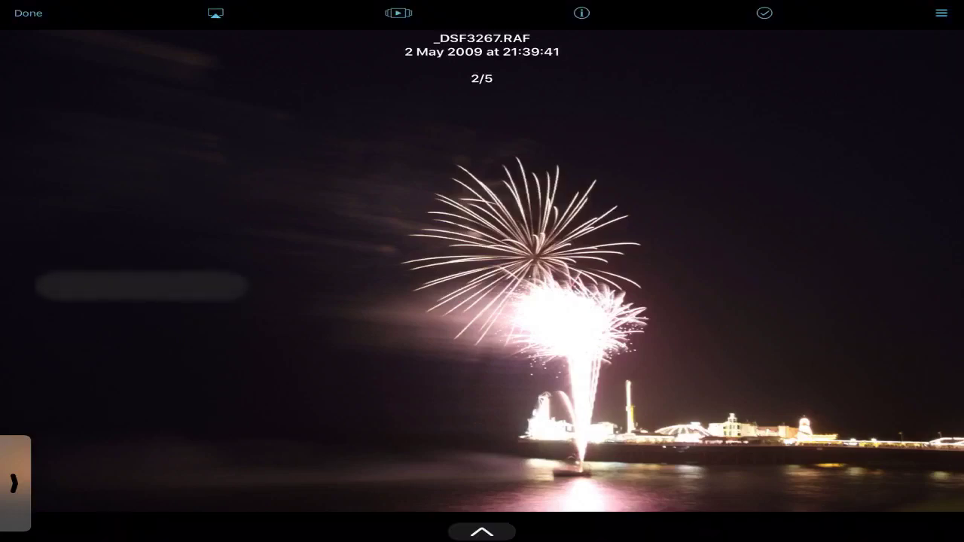
key("Escape")
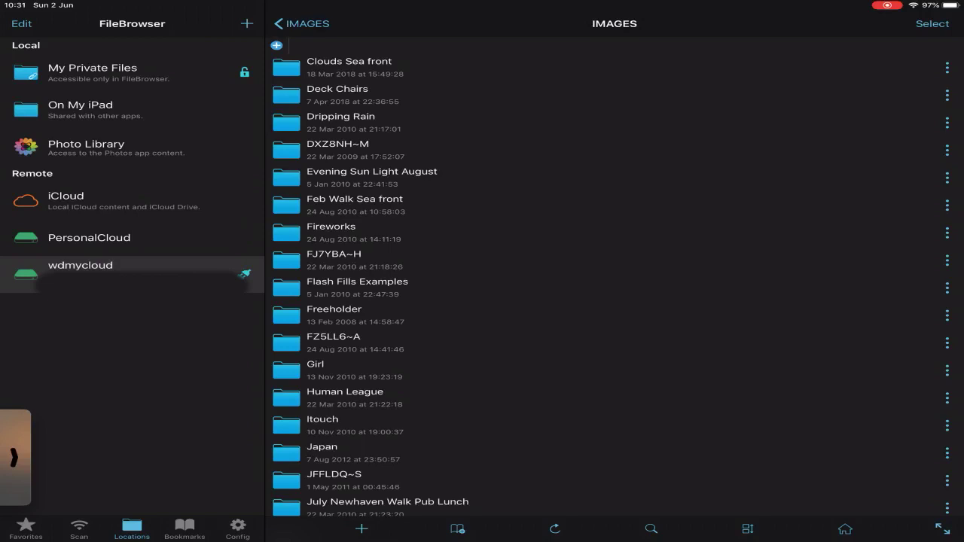
Open the Evening Sun Light August folder and preview _DSF4355.RAF and following photos full-screen
left_click(372, 177)
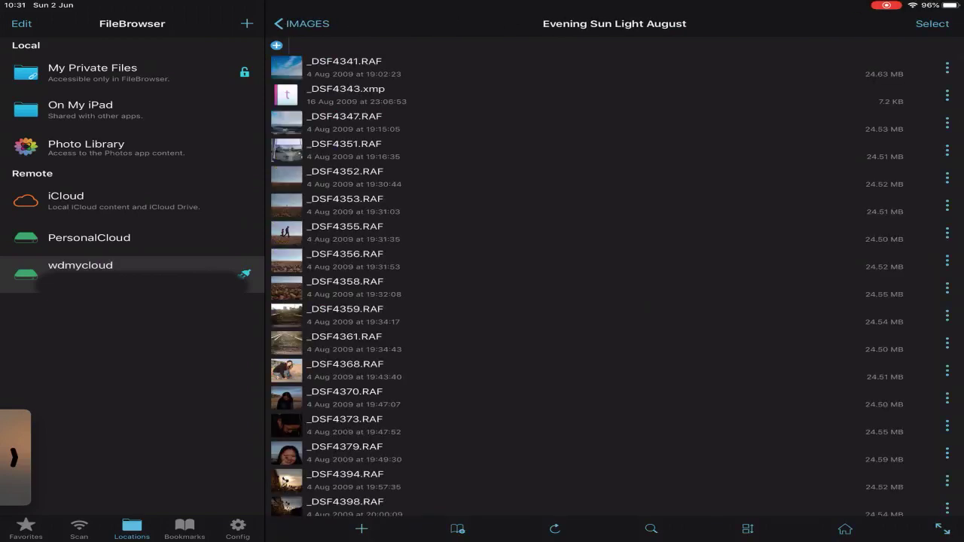
left_click(345, 232)
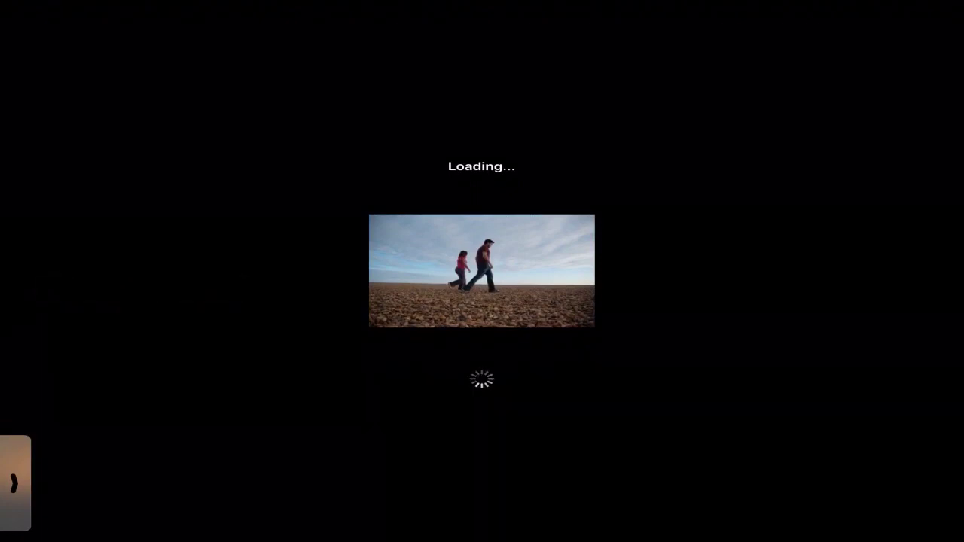
key("Right")
key("Right")
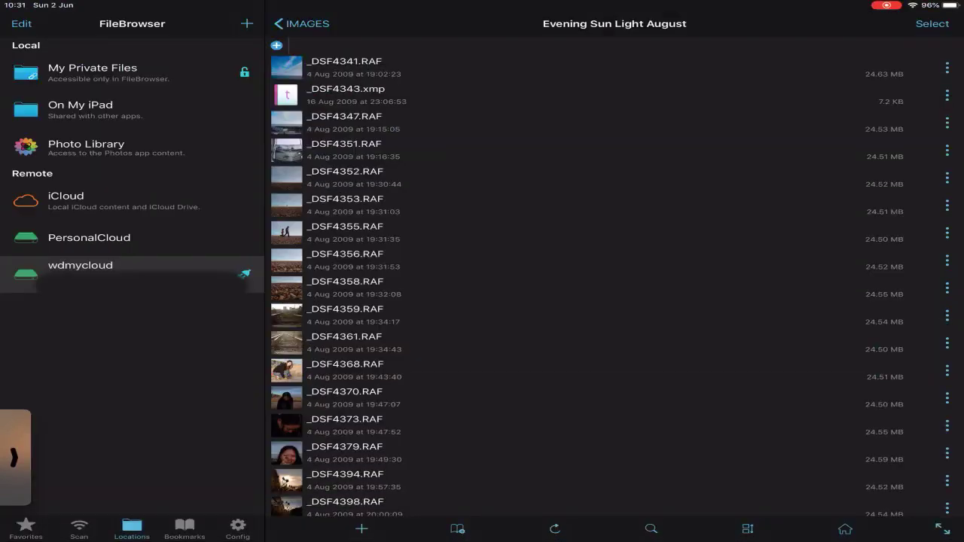
key("Return")
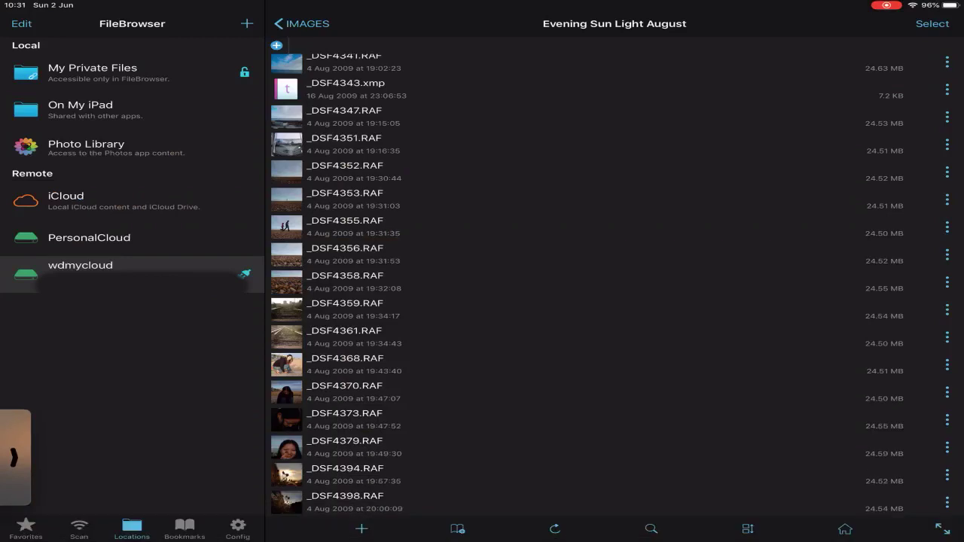
scroll(610, 283, "down", 3)
scroll(610, 284, "up", 3)
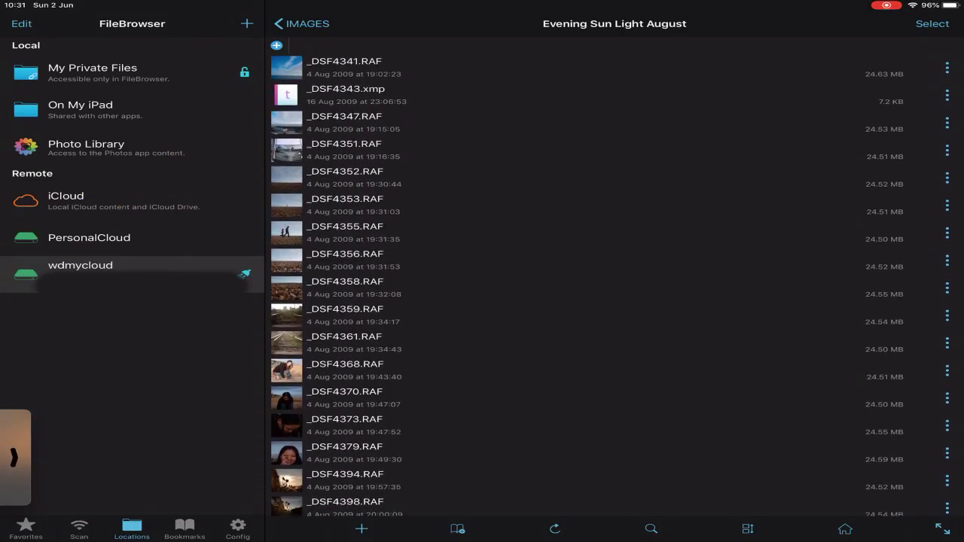